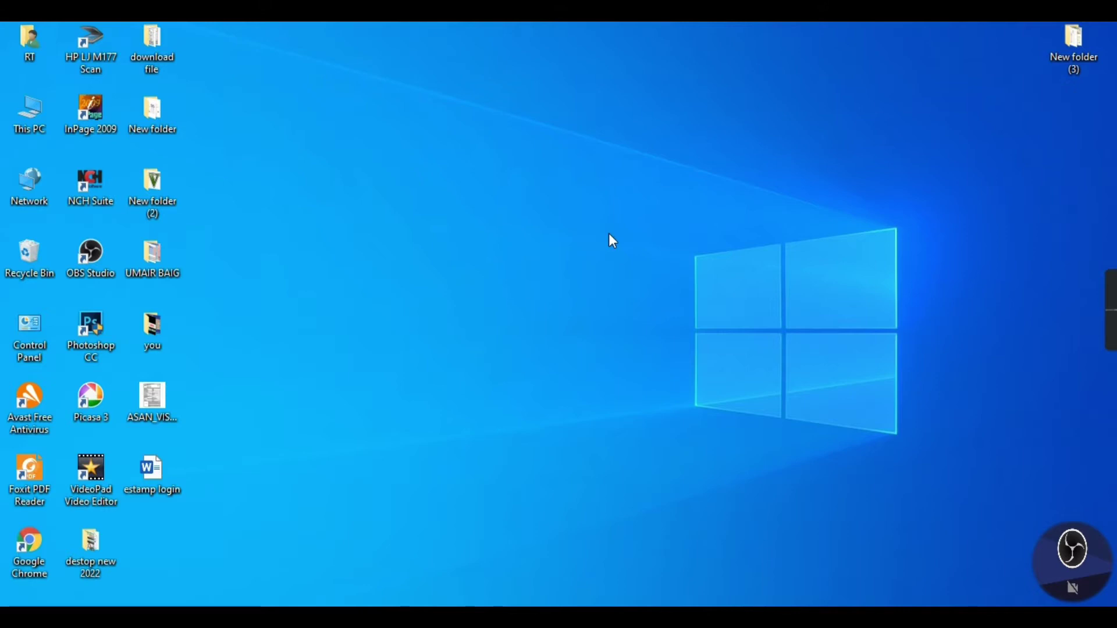
Refresh the desktop three times from its context menu
right_click(615, 247)
left_click(582, 298)
right_click(630, 234)
left_click(571, 283)
right_click(640, 221)
left_click(609, 267)
Search Google for estamp, open the E-Stamp Punjab site and choose Challan Form No. 32-A
key("alt+Tab")
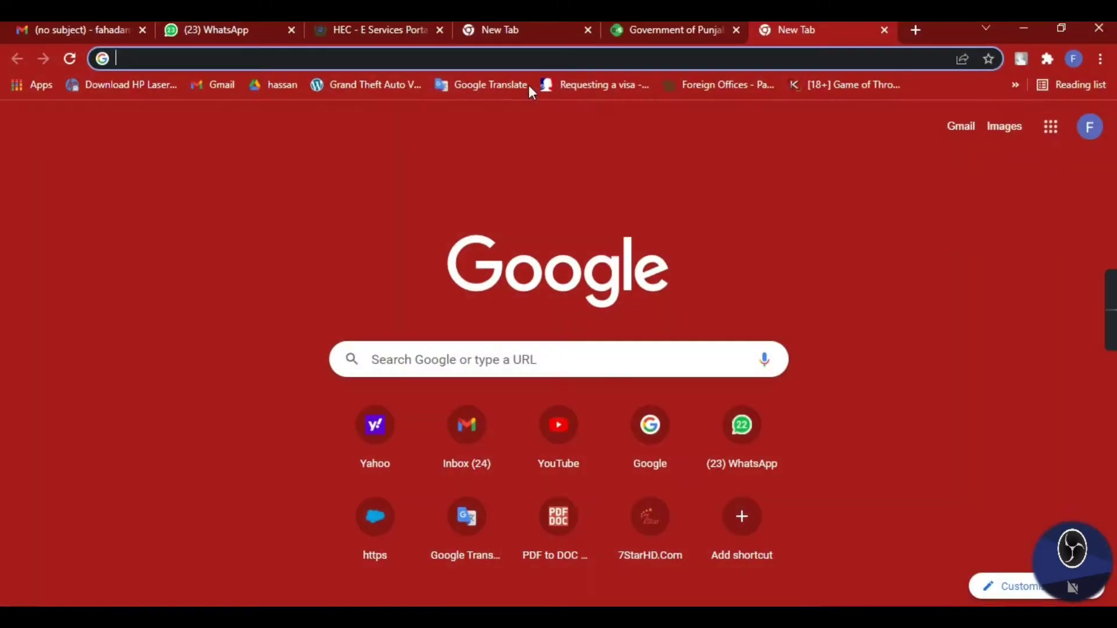
type("google.com")
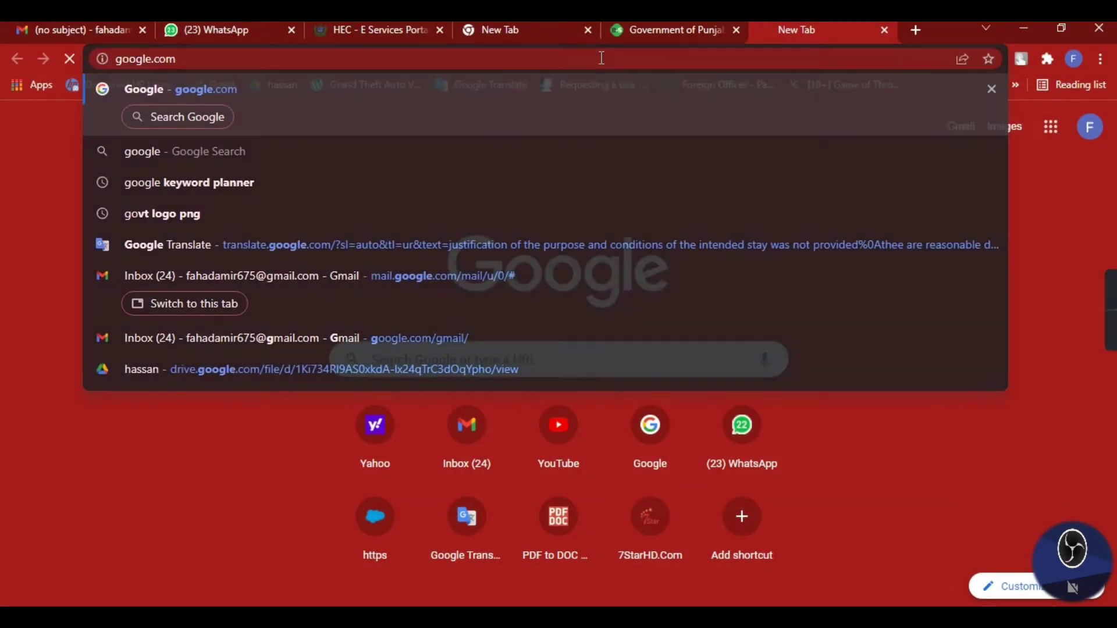
key("Return")
type("es")
left_click(375, 298)
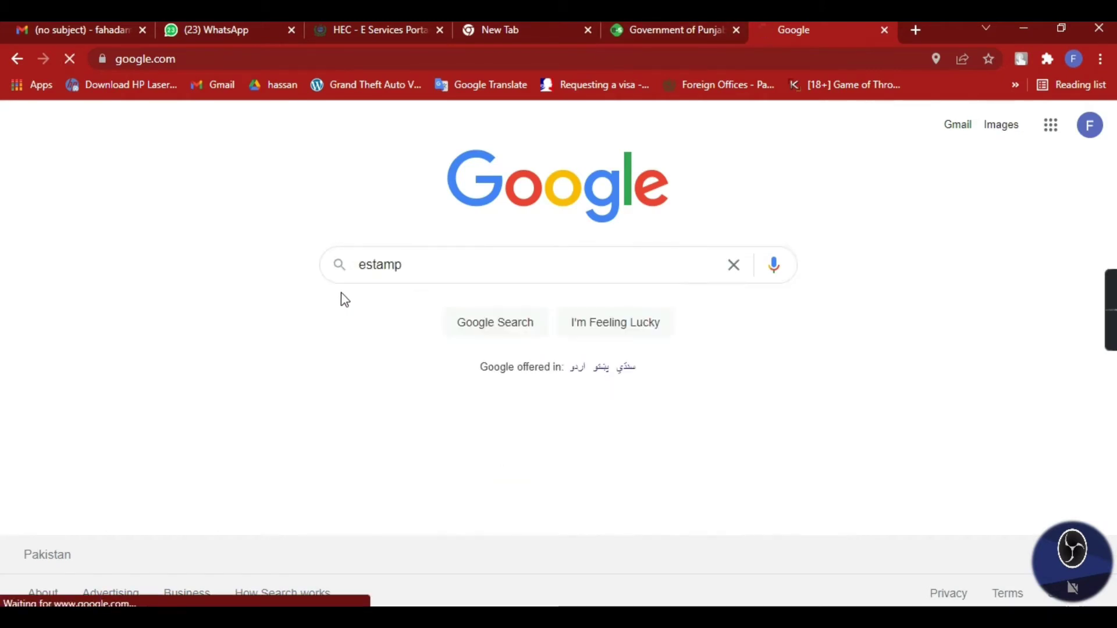
left_click(234, 283)
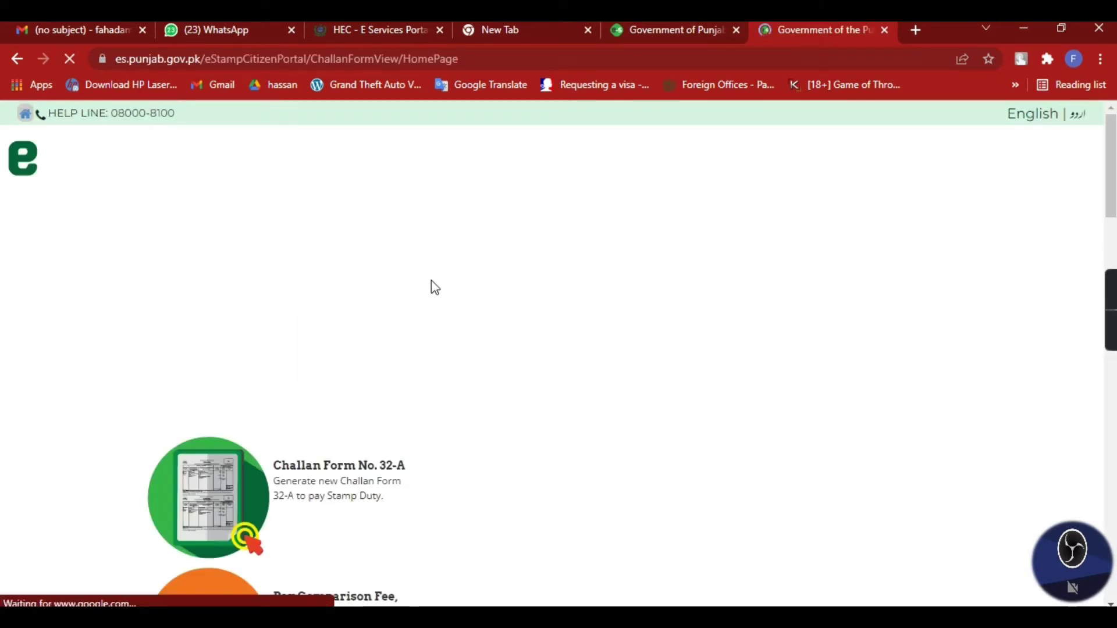
scroll(407, 402, "down", 2)
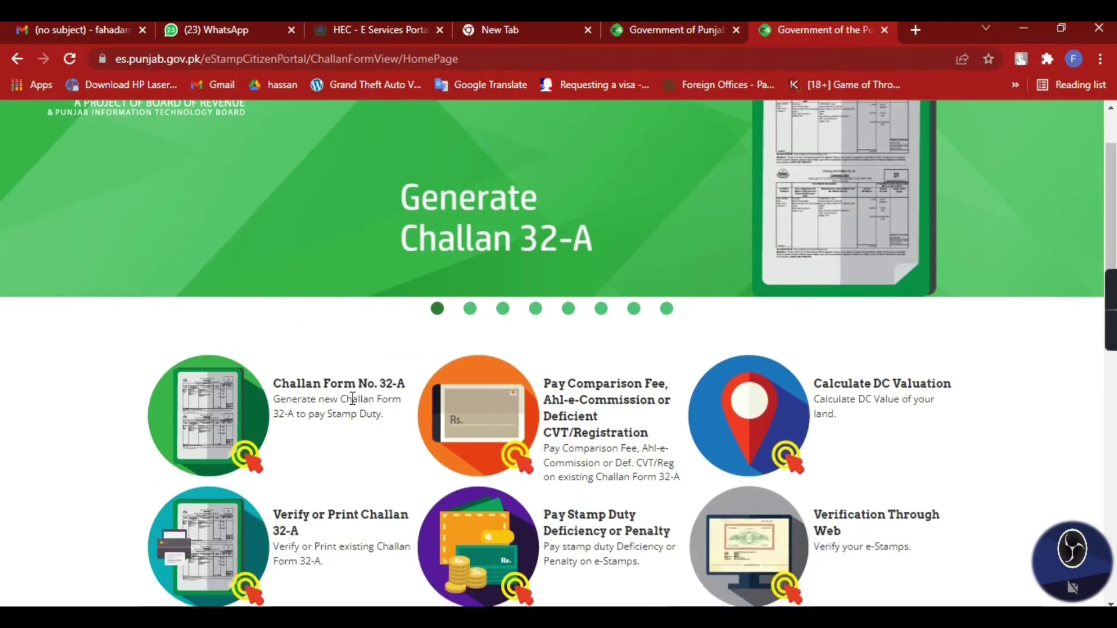
left_click(372, 430)
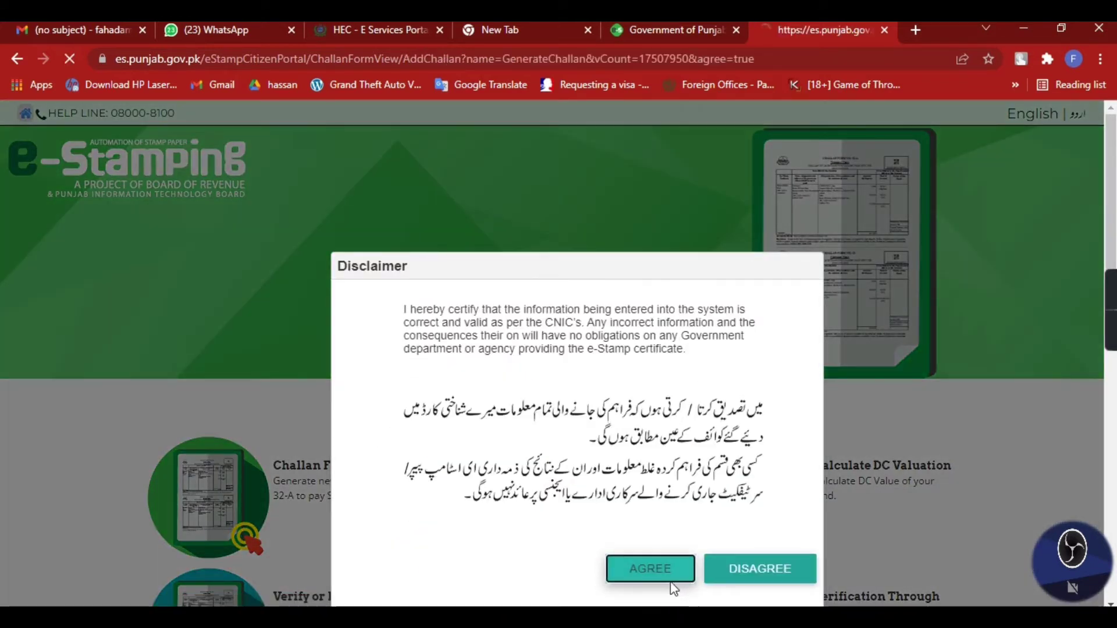
Accept the disclaimer and set district and tehsil to Mandi Bahauddin with Non-Judicial stamp paper
left_click(649, 568)
scroll(269, 382, "down", 3)
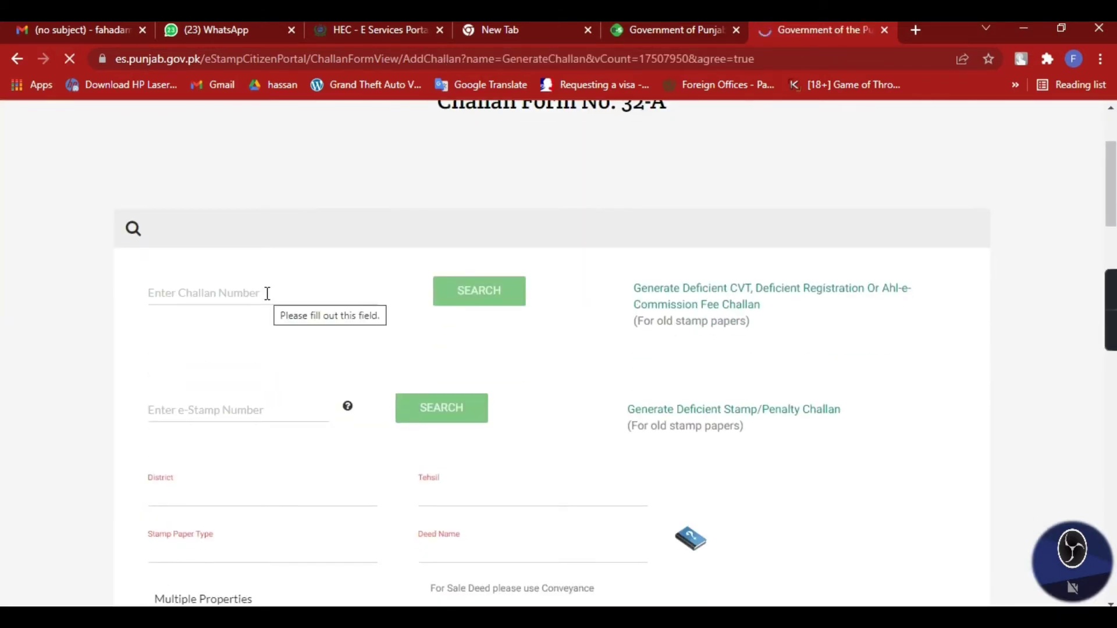
left_click(266, 336)
key("m")
left_click(268, 505)
left_click(474, 345)
left_click(486, 407)
left_click(324, 397)
left_click(243, 457)
Choose deed CONTRACT - 22A(a)(i) and make the First Party pay the challan
left_click(584, 394)
scroll(549, 466, "down", 5)
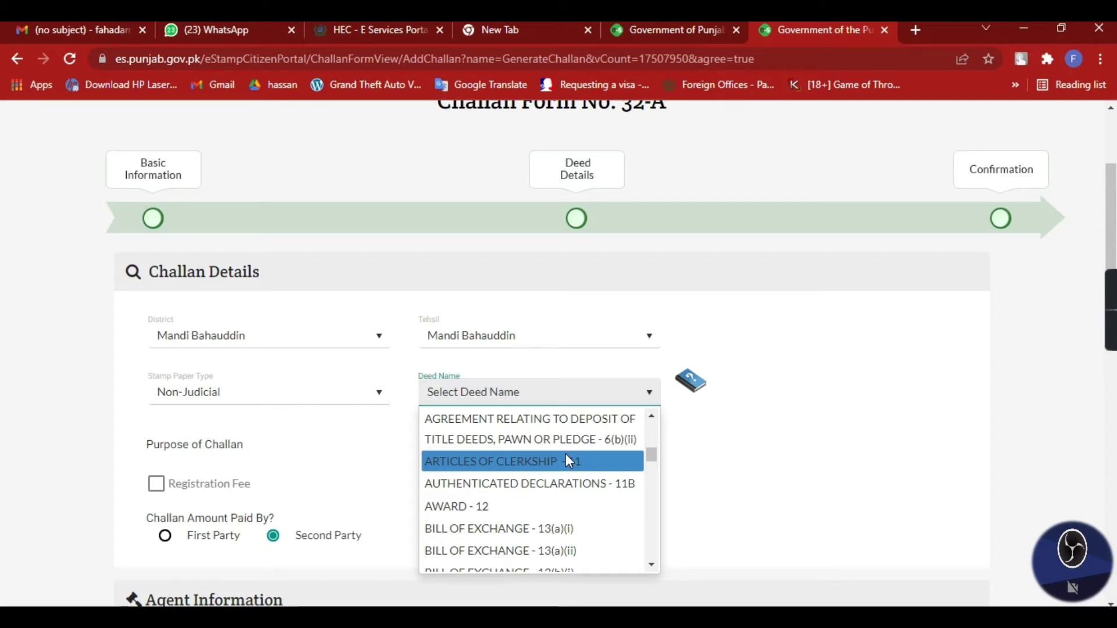
scroll(537, 471, "down", 2)
scroll(558, 488, "up", 4)
scroll(561, 490, "down", 1)
scroll(561, 490, "down", 5)
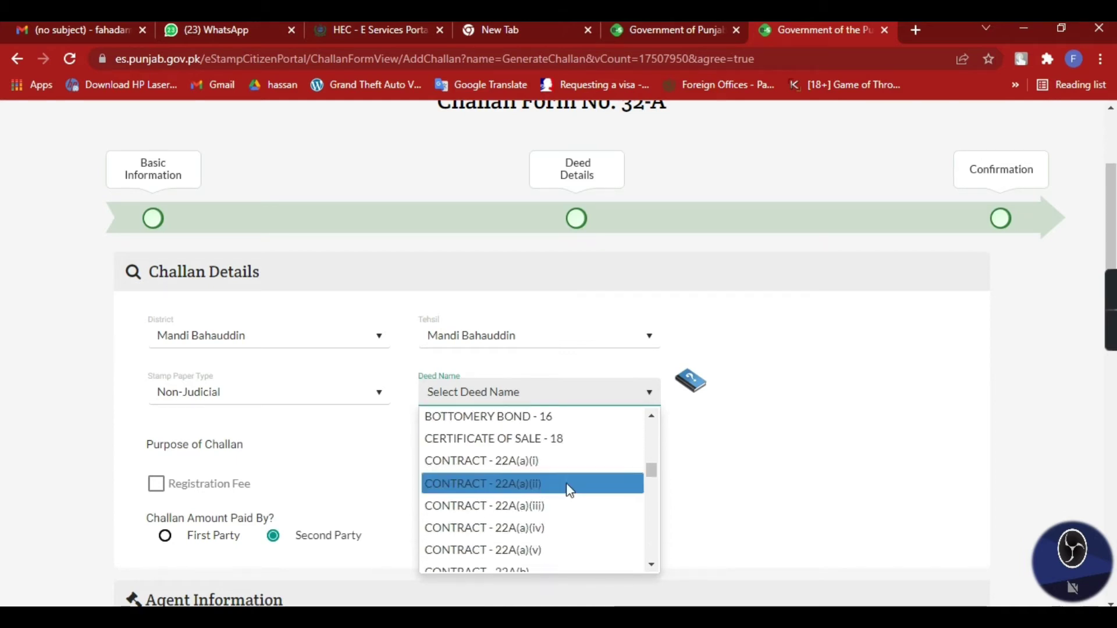
left_click(520, 454)
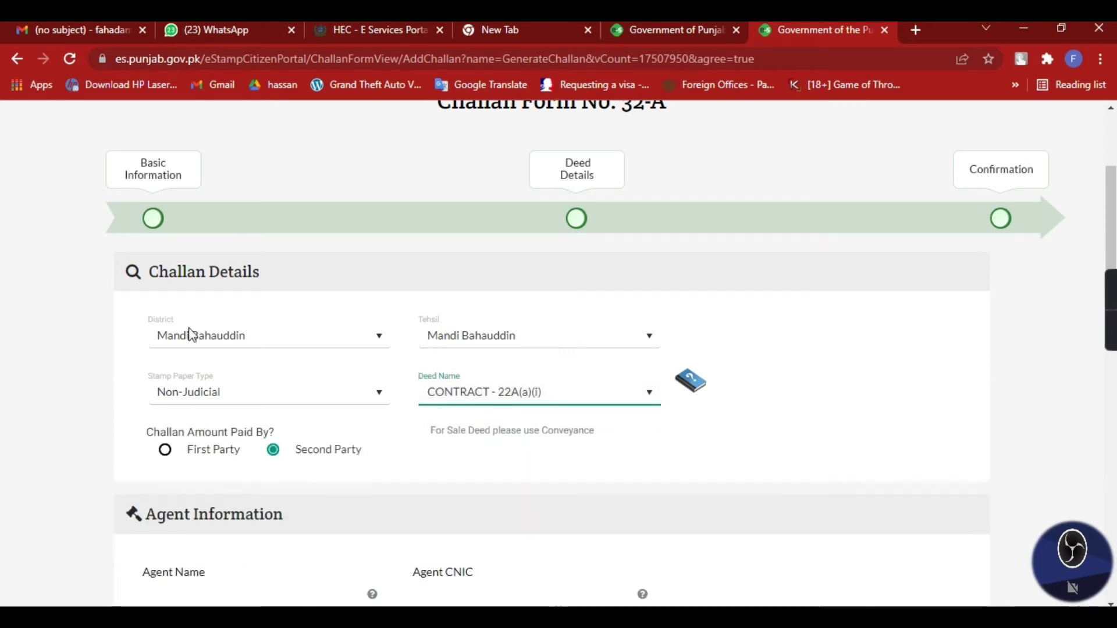
left_click(166, 450)
scroll(267, 464, "down", 3)
left_click(267, 426)
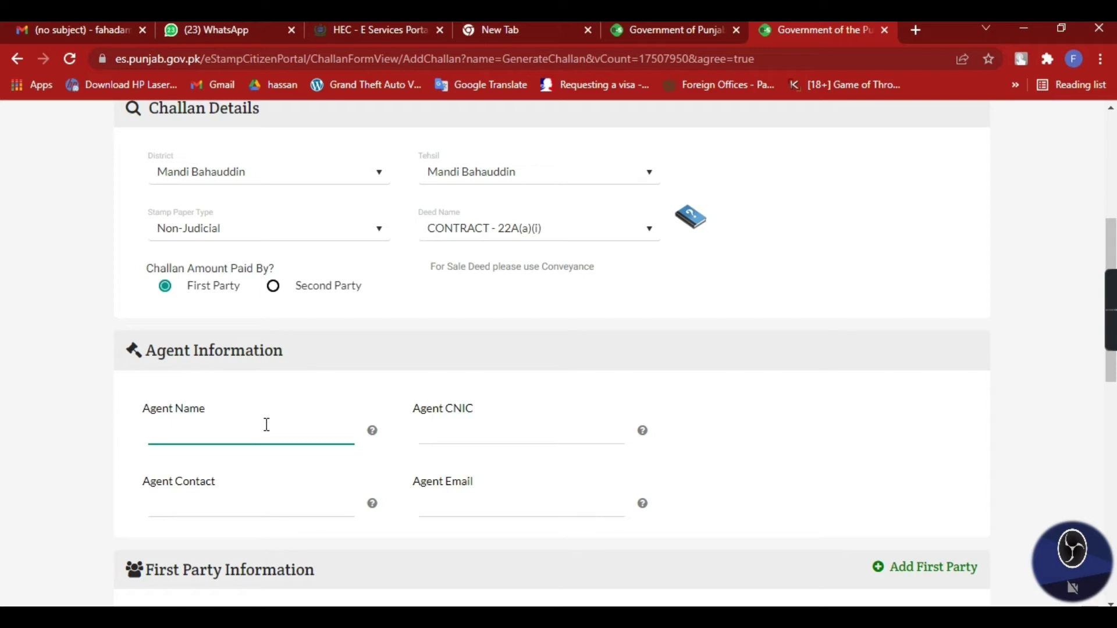
Enter agent name 'habib bank limited' plus the agent's CNIC and contact number
key("ctrl+a")
key("Tab")
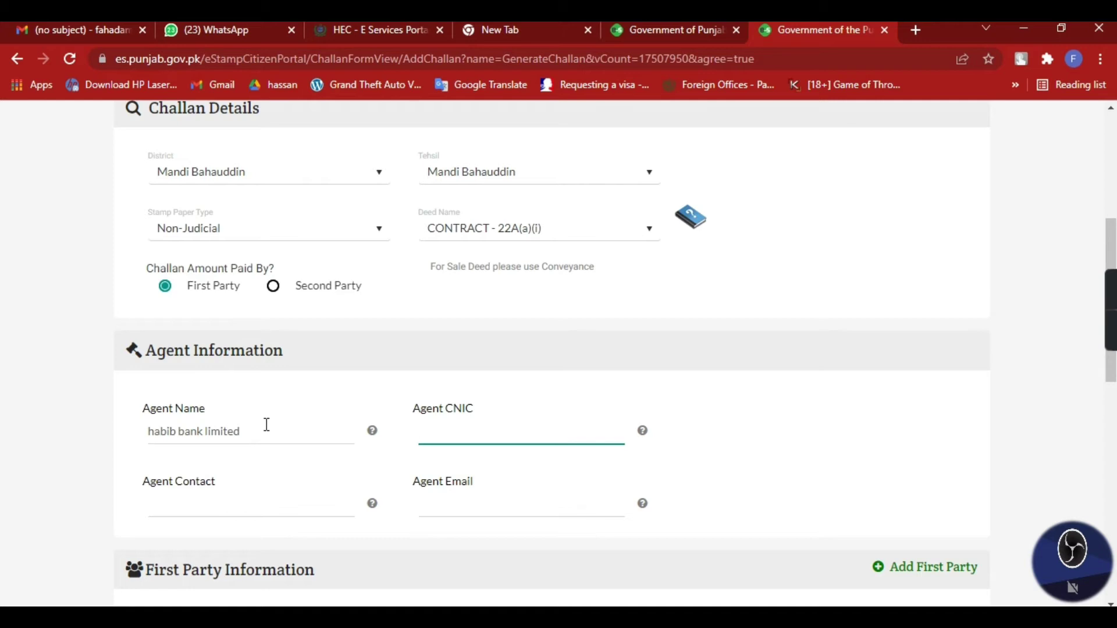
key("Tab")
Bring up the Add First Party form
left_click(266, 424)
scroll(527, 347, "up", 1)
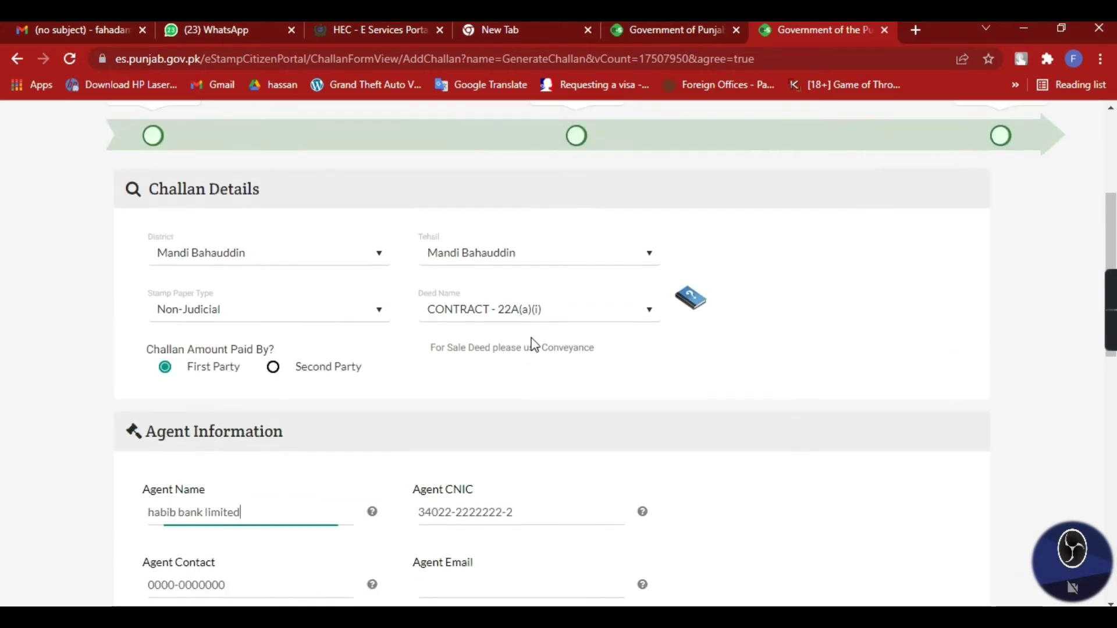
scroll(808, 428, "down", 3)
left_click(928, 489)
Enter the first party's name and CNIC in the Add First Party form
left_click(331, 222)
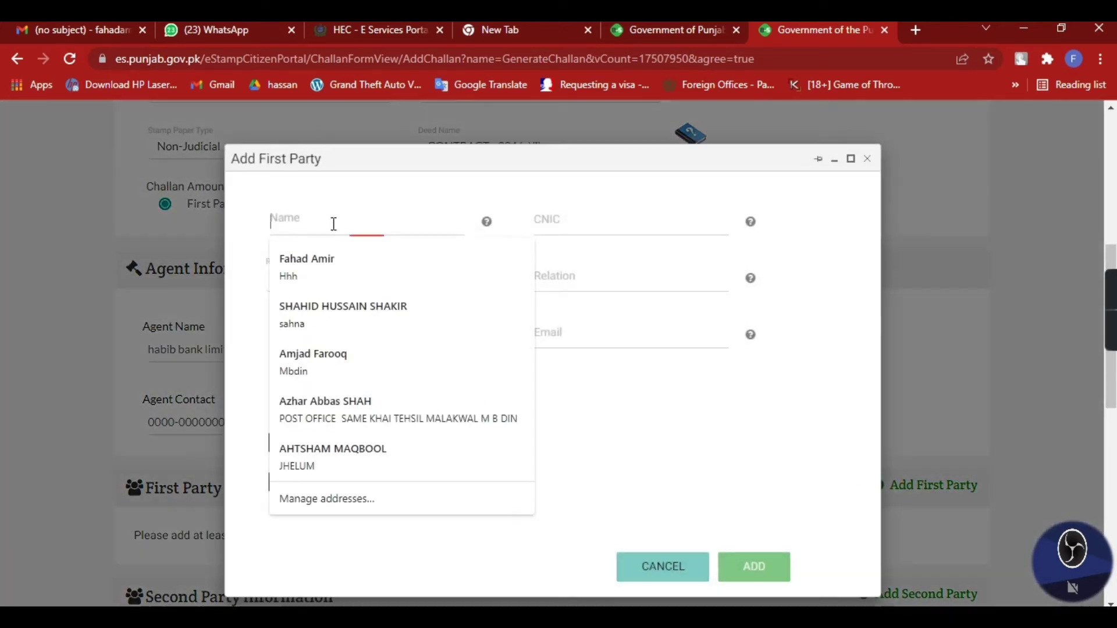
left_click(390, 249)
left_click(339, 241)
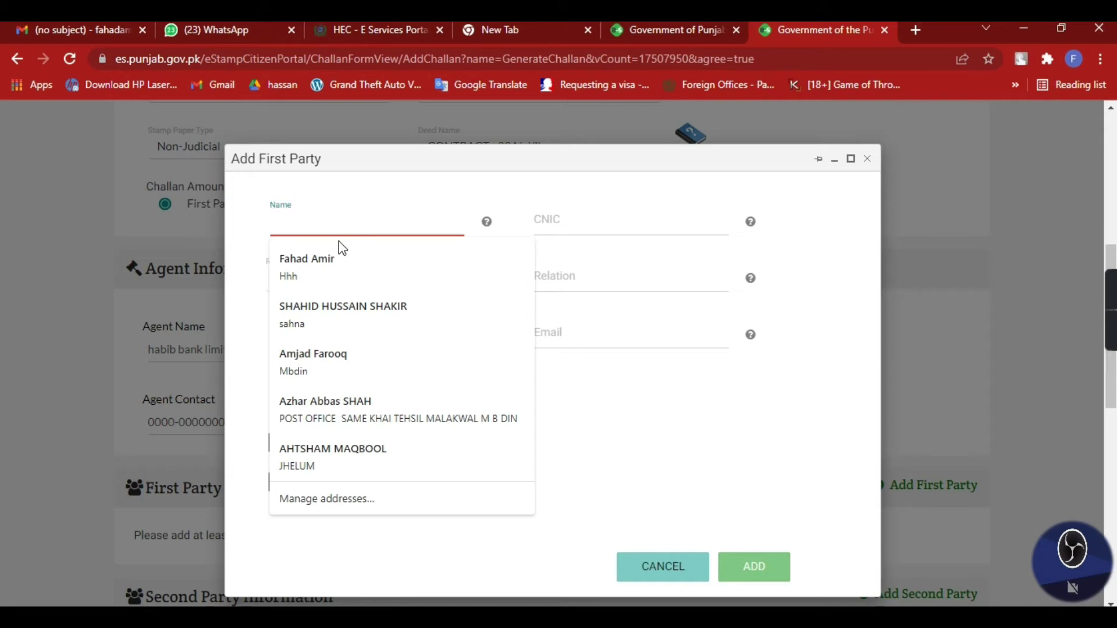
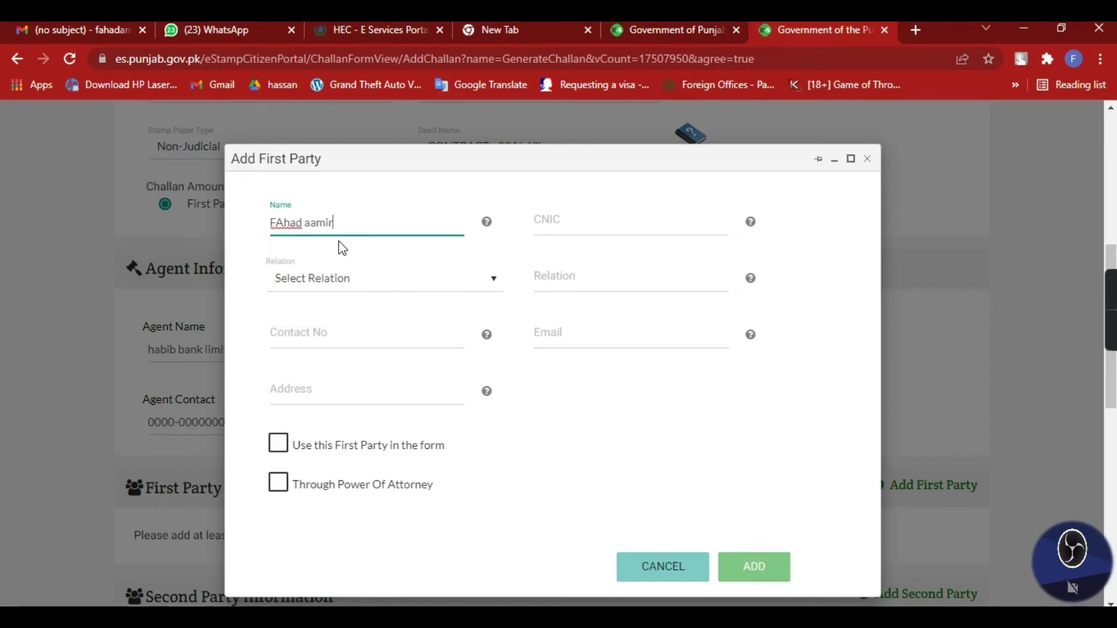
key("Tab")
type("3400000000000")
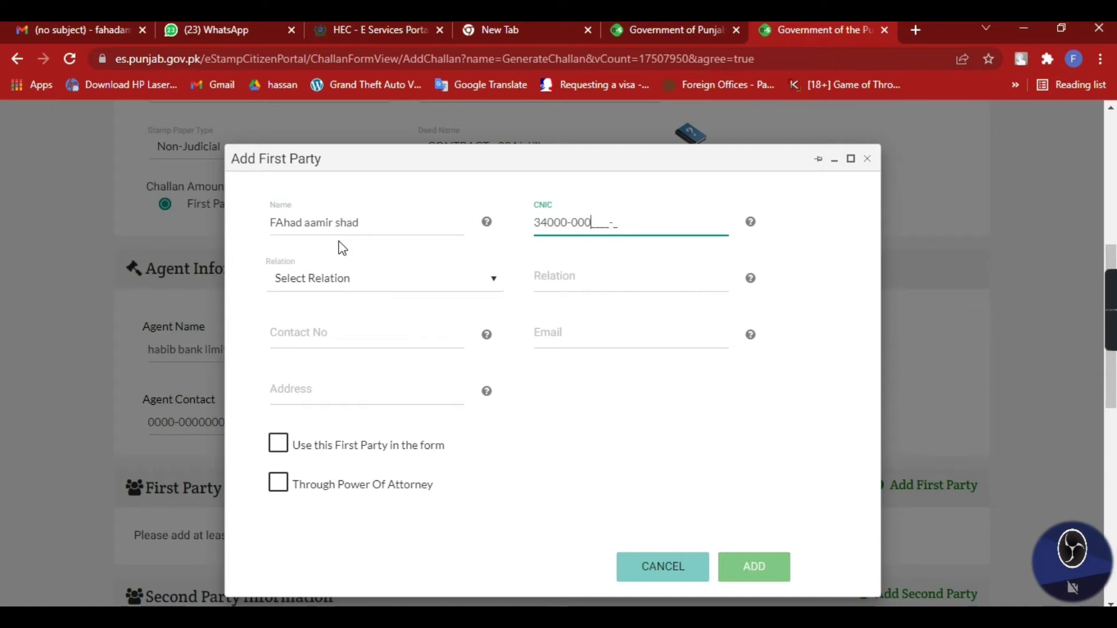
key("Tab")
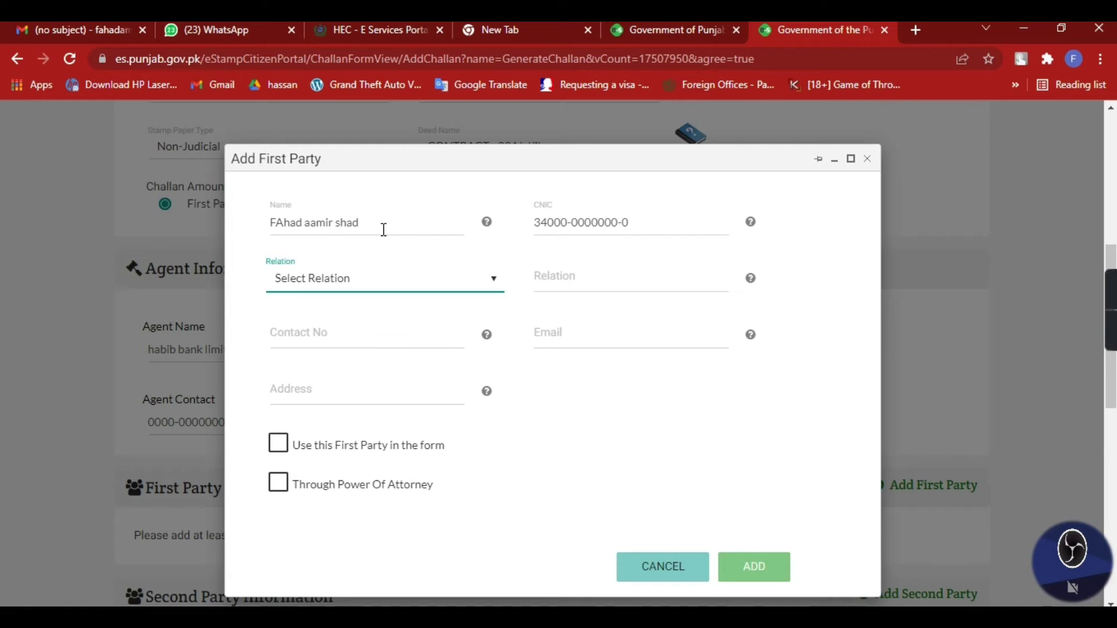
left_click(384, 230)
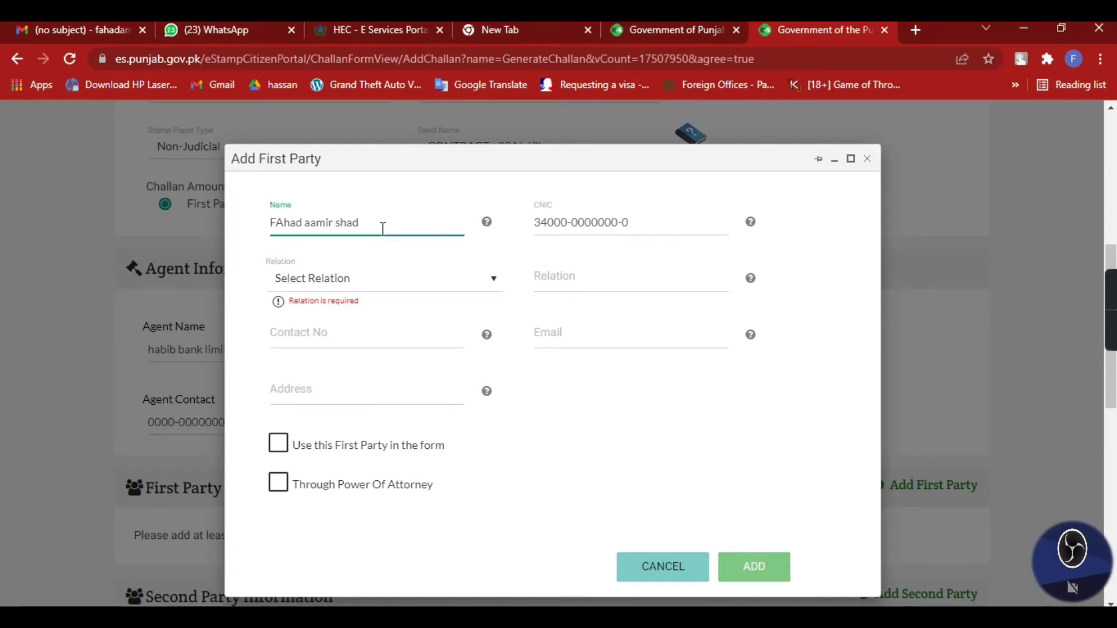
left_click(594, 271)
left_click(409, 221)
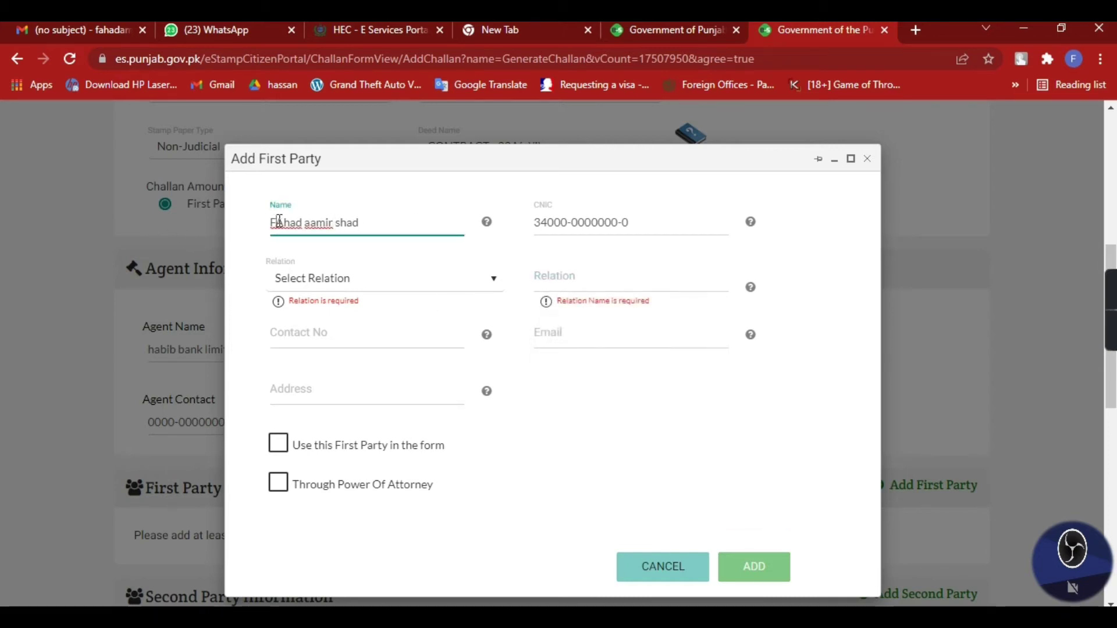
left_click(280, 221)
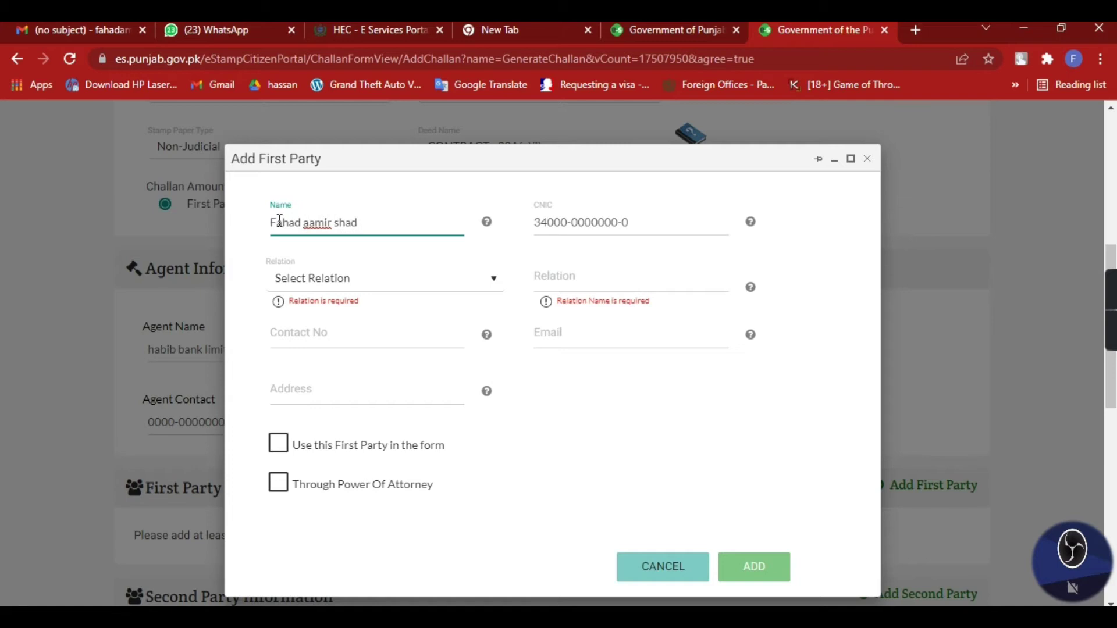
Set the relation to Representative From and enter 'Habib bank Limi' as the bank
left_click(357, 282)
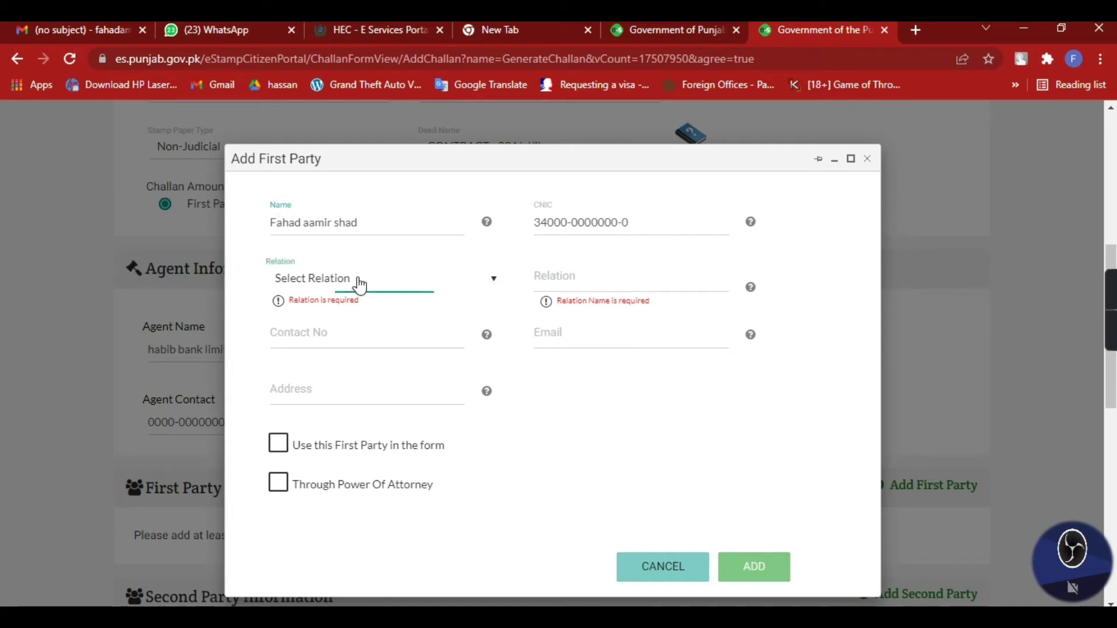
left_click(386, 442)
left_click(576, 285)
type("Habib bank Limi")
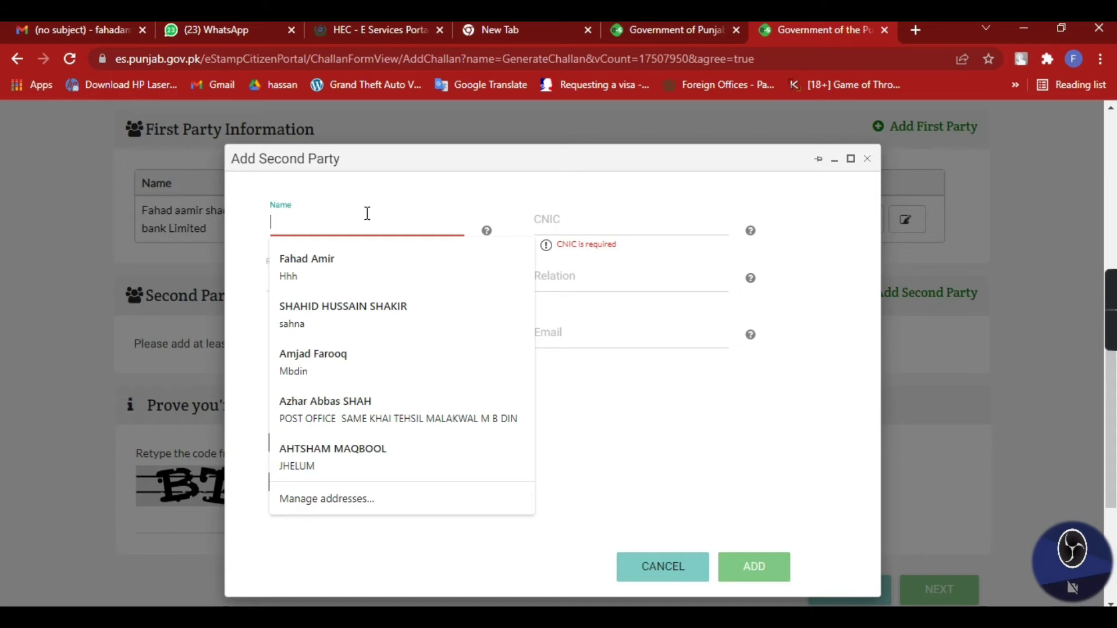
Enter the second party's name and CNIC, relation S/O, and the father's name
type("pakis")
key("BackSpace")
key("BackSpace")
key("BackSpace")
key("BackSpace")
key("BackSpace")
type("nawaz")
key("Tab")
type("3400000000000")
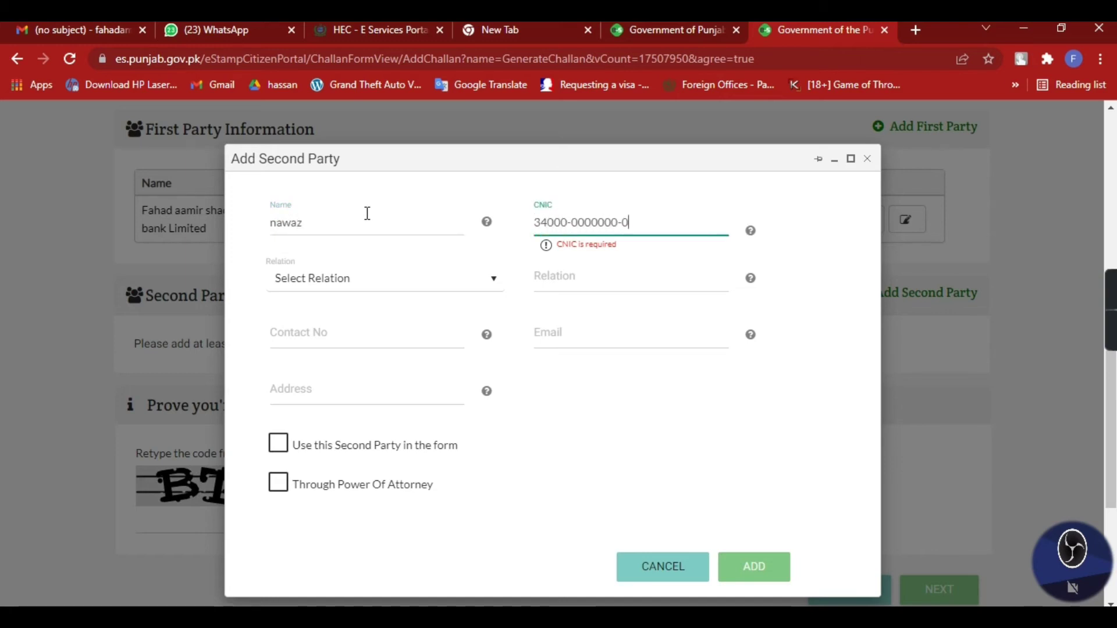
key("Tab")
key("Down")
key("Tab")
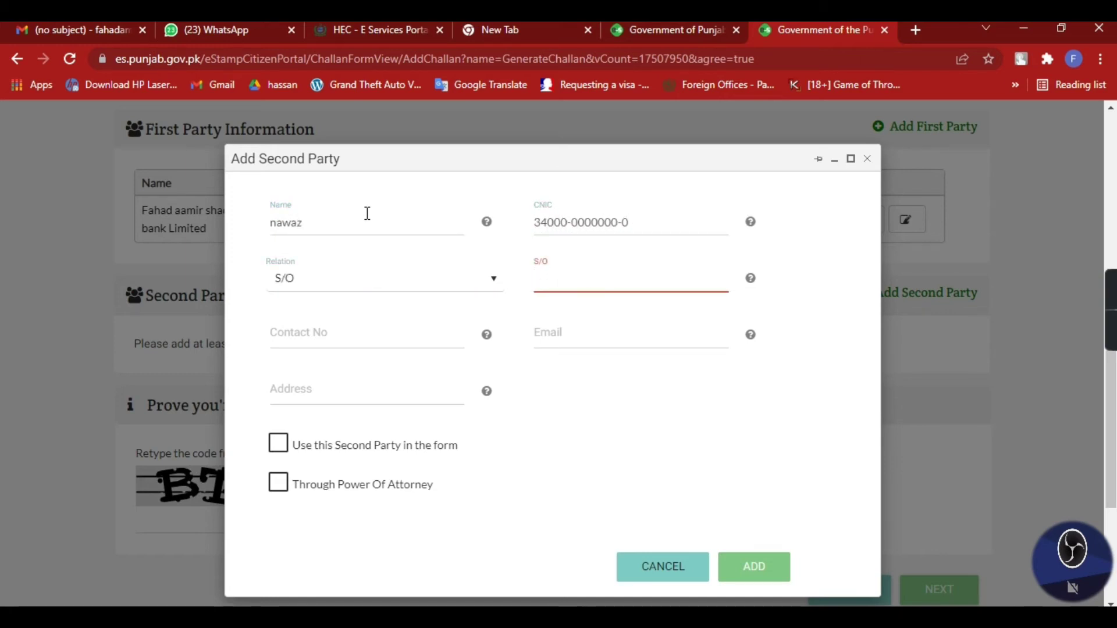
type("a")
key("BackSpace")
type("fahad")
key("BackSpace")
key("BackSpace")
key("BackSpace")
key("BackSpace")
key("BackSpace")
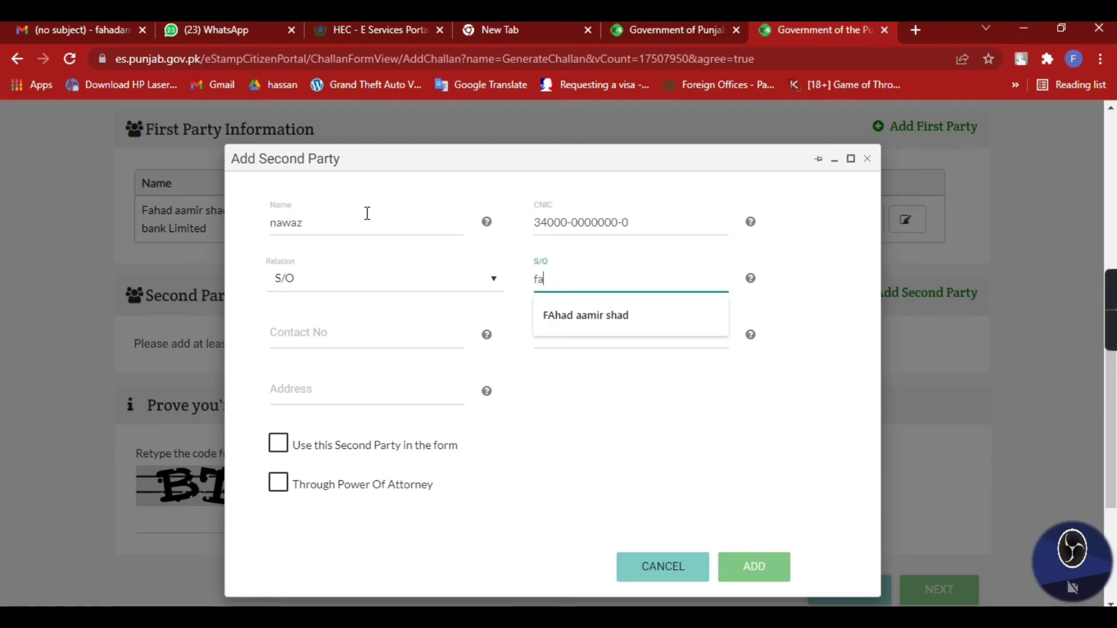
type("hammad")
Fill the second party's contact number and address, mark it for use, and add it
key("Tab")
type("0300-0000000")
key("Tab")
type("mandi bahauddin")
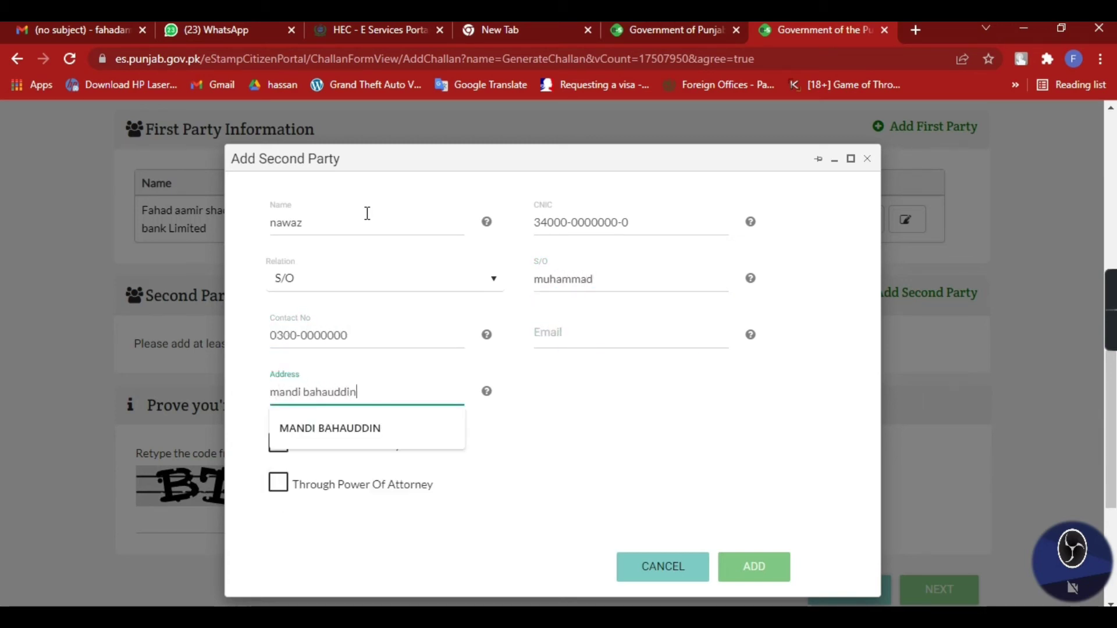
left_click(471, 172)
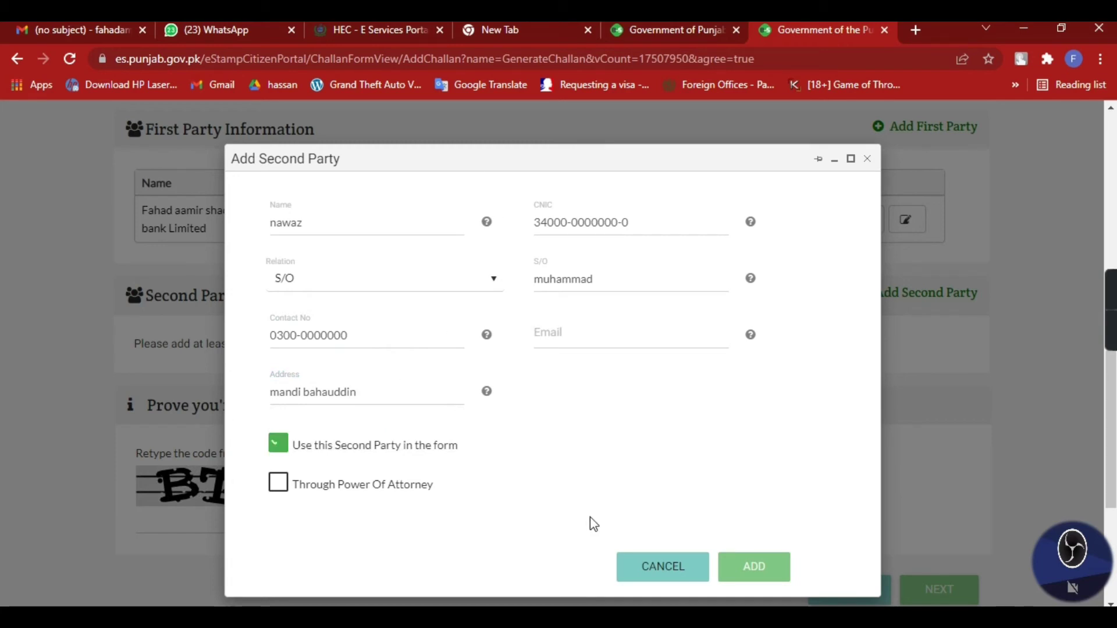
left_click(730, 567)
scroll(590, 473, "down", 1)
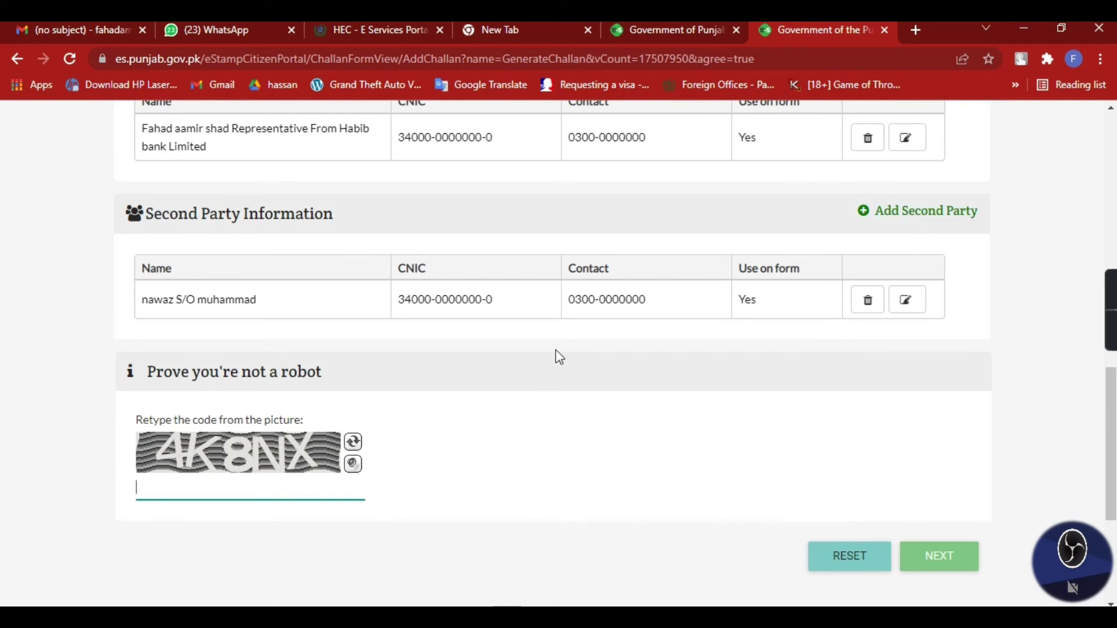
Enter the captcha code and continue to the Deed Details step
scroll(544, 360, "up", 1)
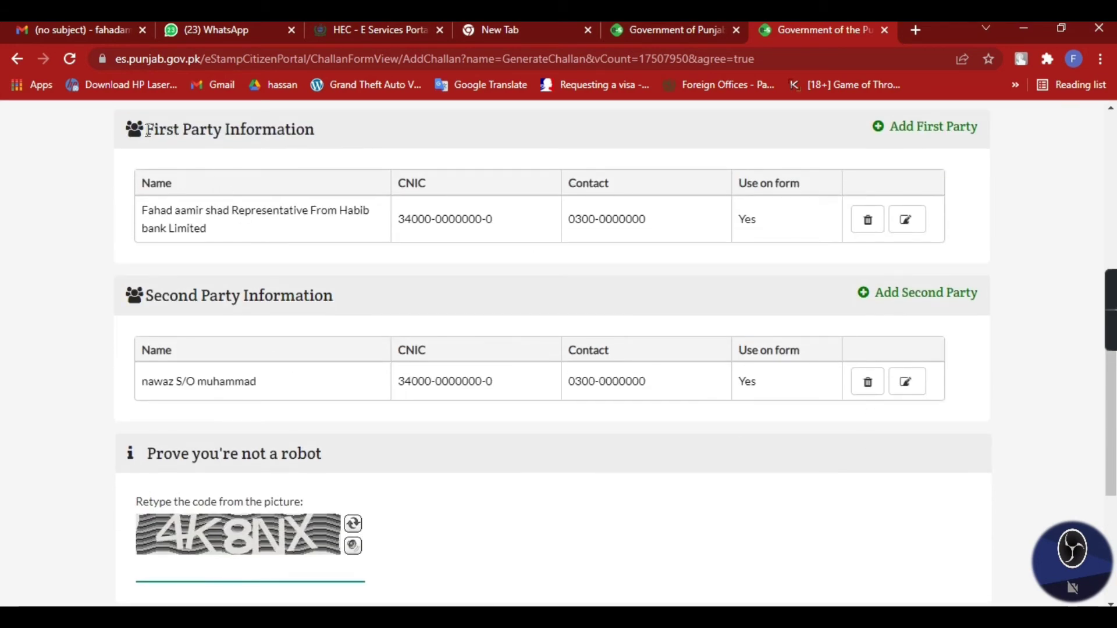
left_click_drag(149, 129, 314, 164)
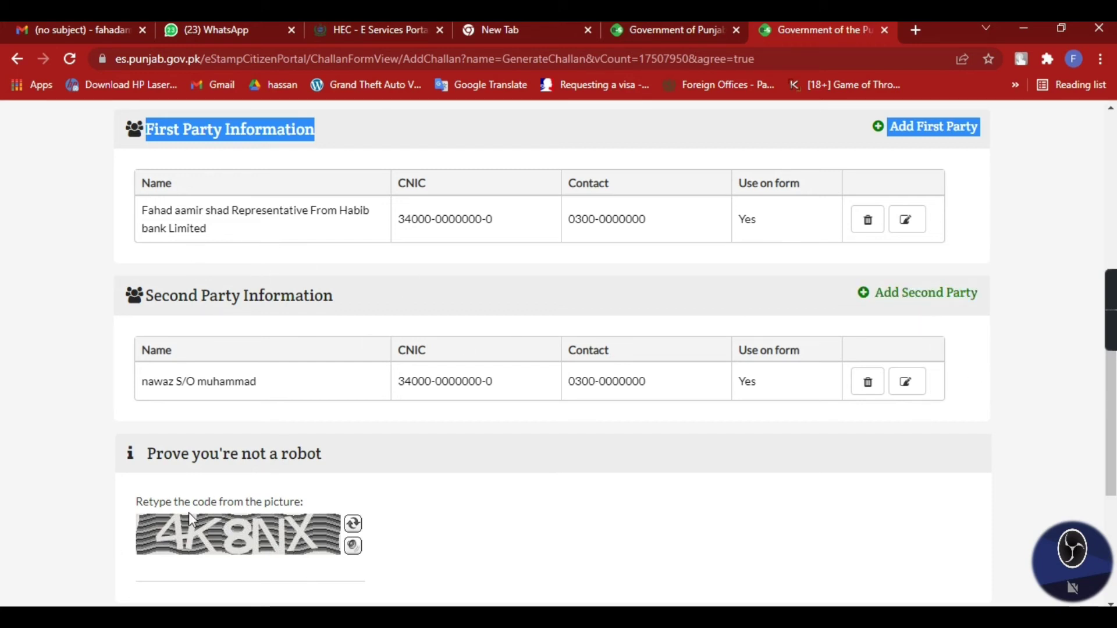
scroll(291, 501, "down", 2)
left_click(209, 488)
type("4")
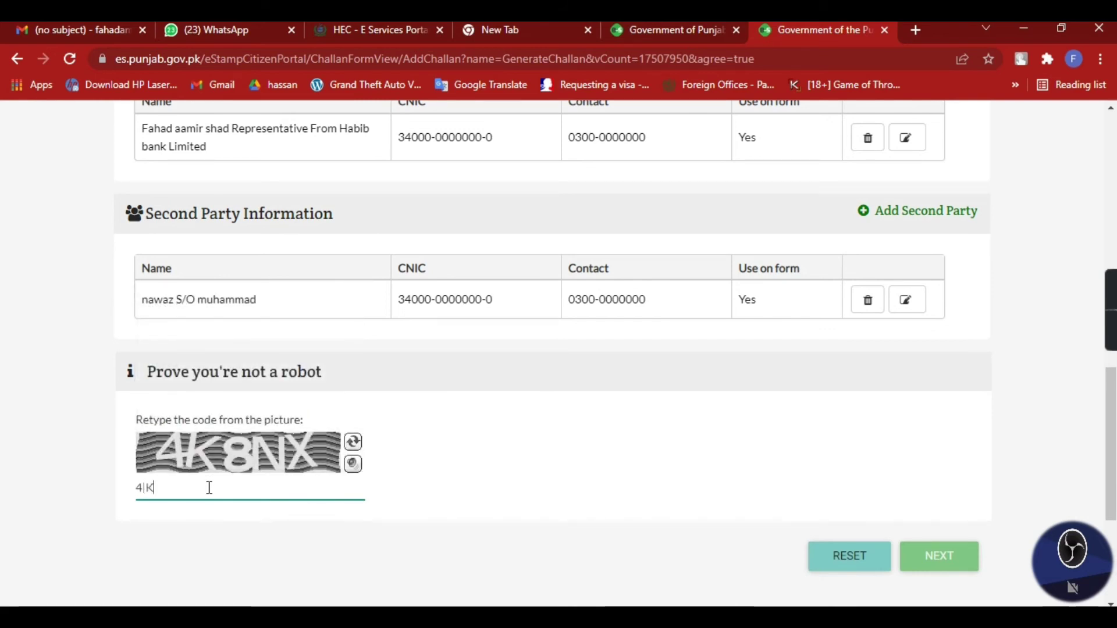
type("K8NX")
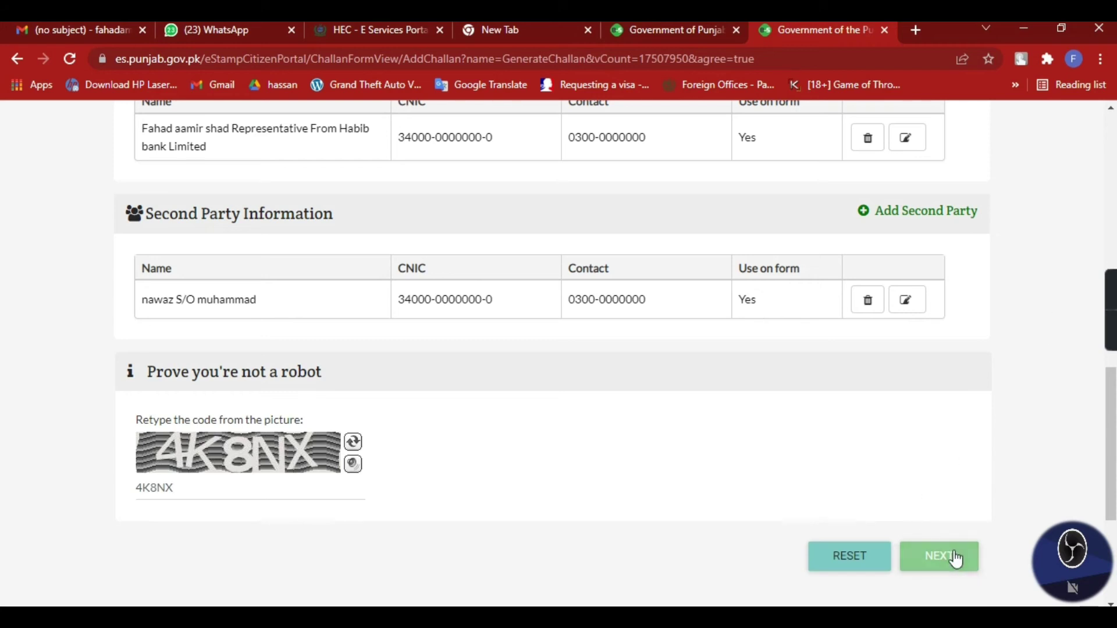
left_click(952, 557)
Select the Contract Amount field in Deed Details
left_click(207, 511)
left_click(646, 518)
left_click(295, 512)
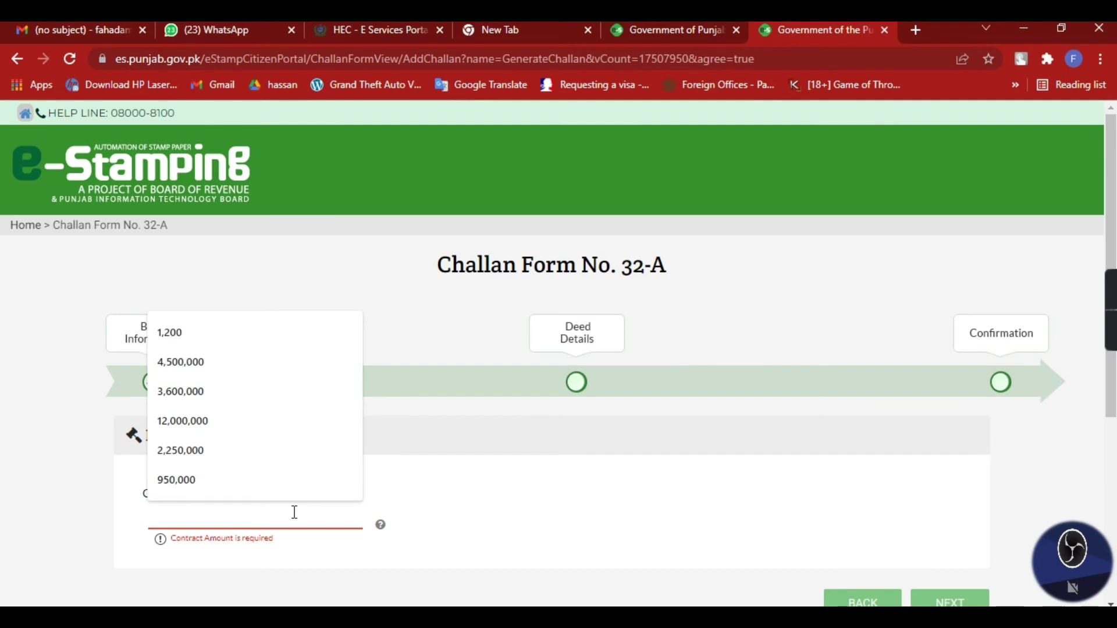
Set the contract amount to 1,000,000 and review the challan PDF showing 1,200 rupees payable
type("500,000")
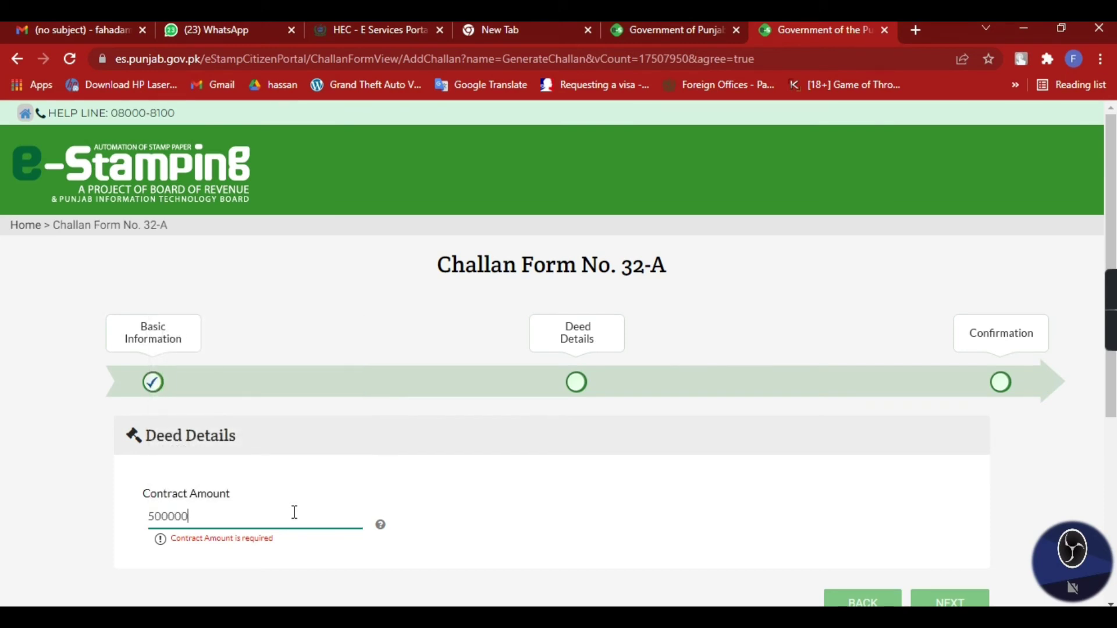
left_click(670, 489)
left_click(227, 511)
type("00,")
left_click(715, 544)
left_click_drag(259, 519, 12, 544)
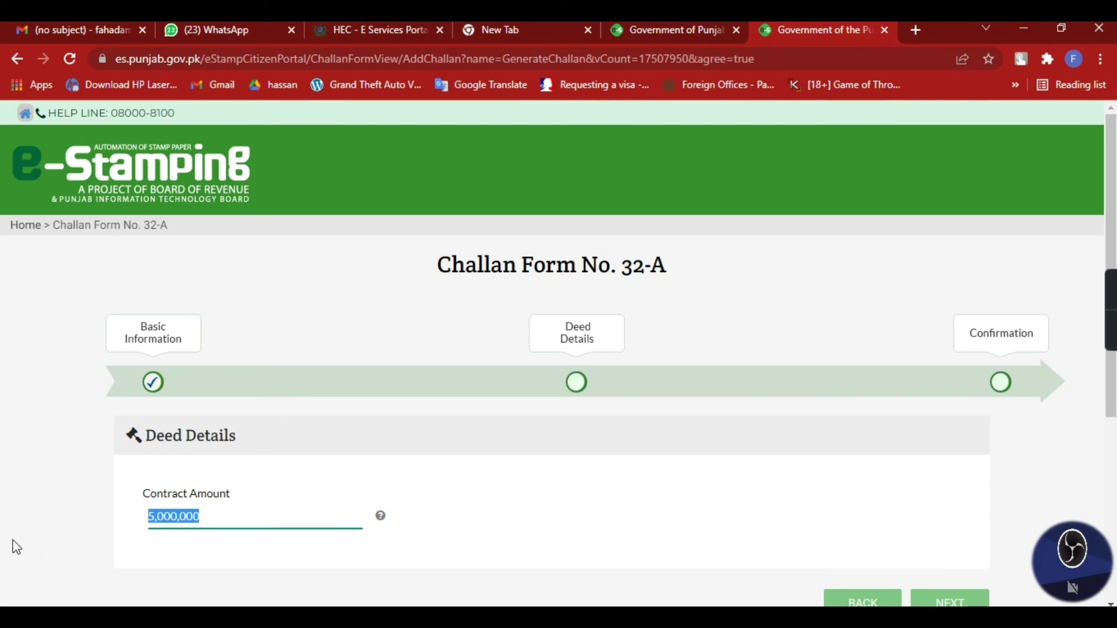
type("1")
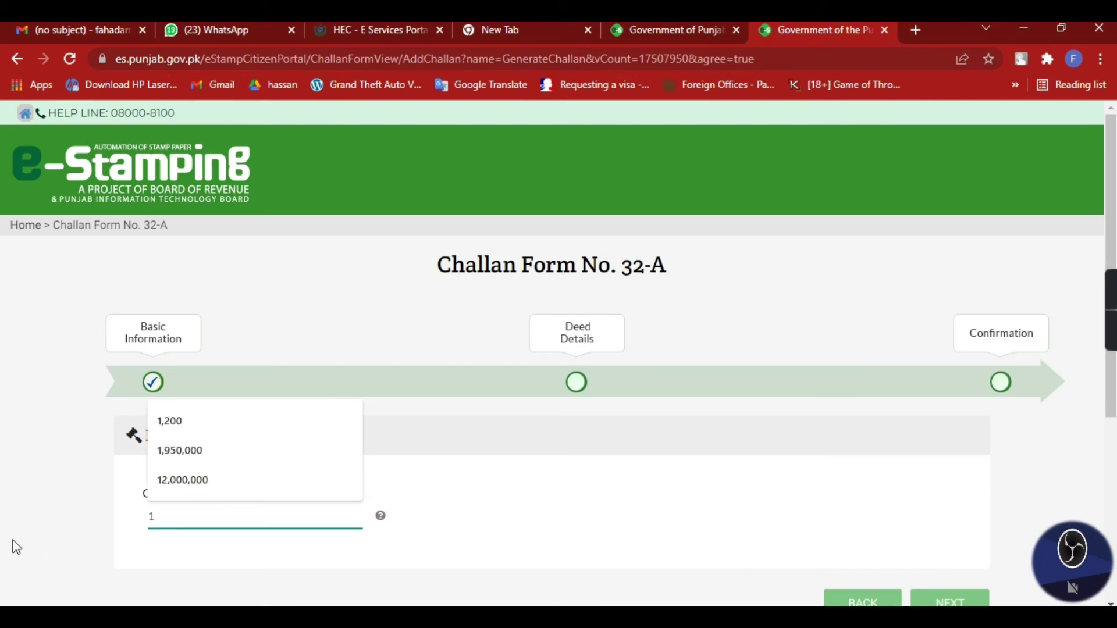
type("000000")
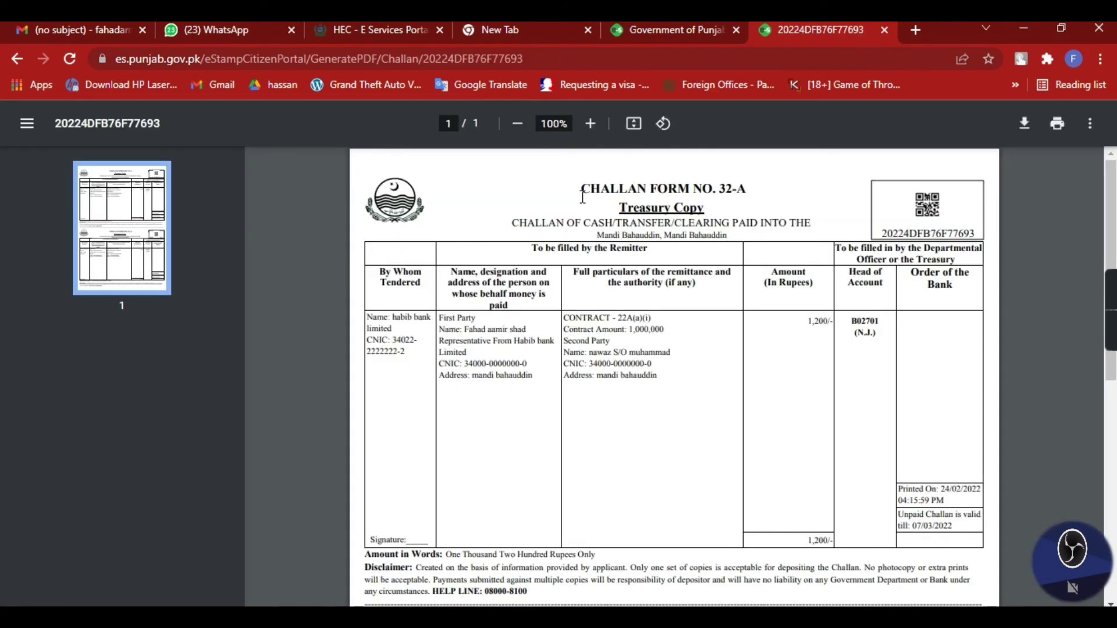
left_click_drag(582, 195, 748, 240)
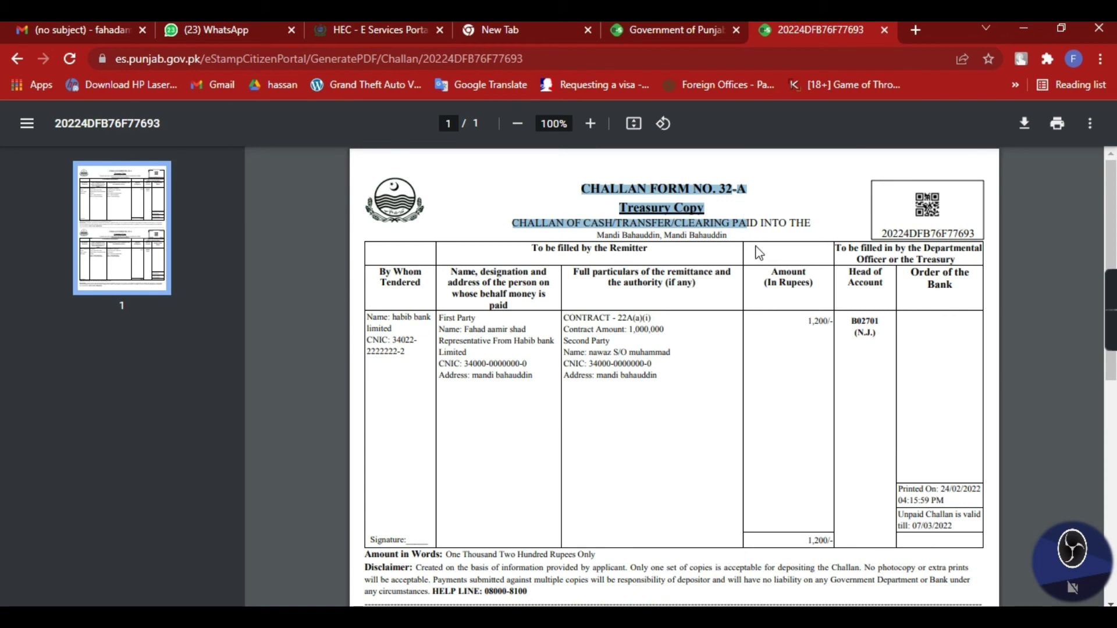
left_click(577, 187)
left_click_drag(577, 187, 734, 234)
left_click(734, 234)
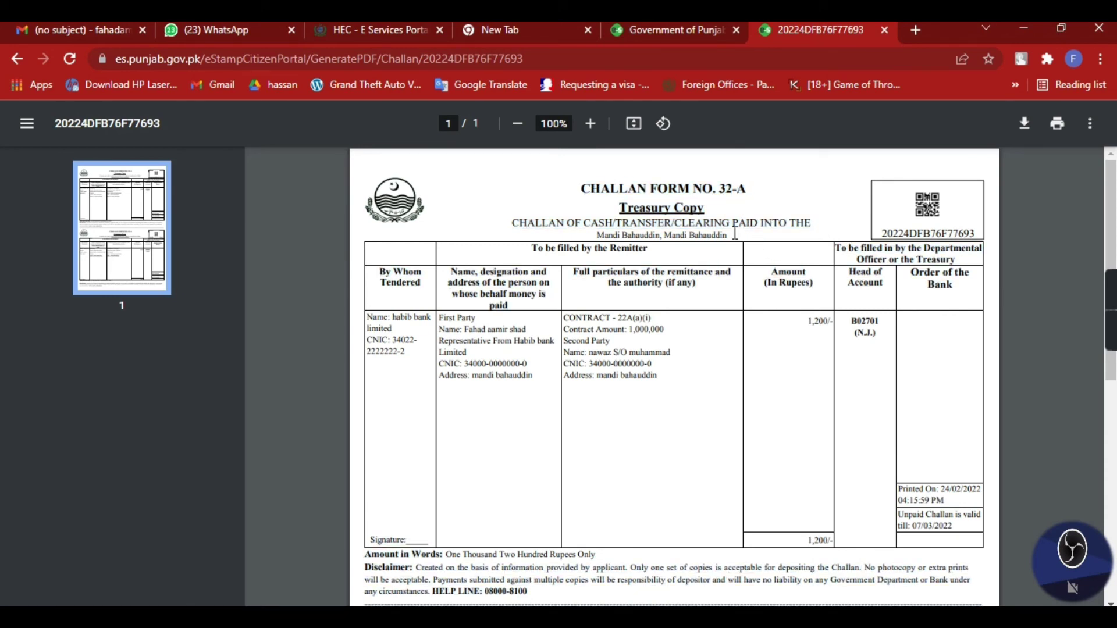